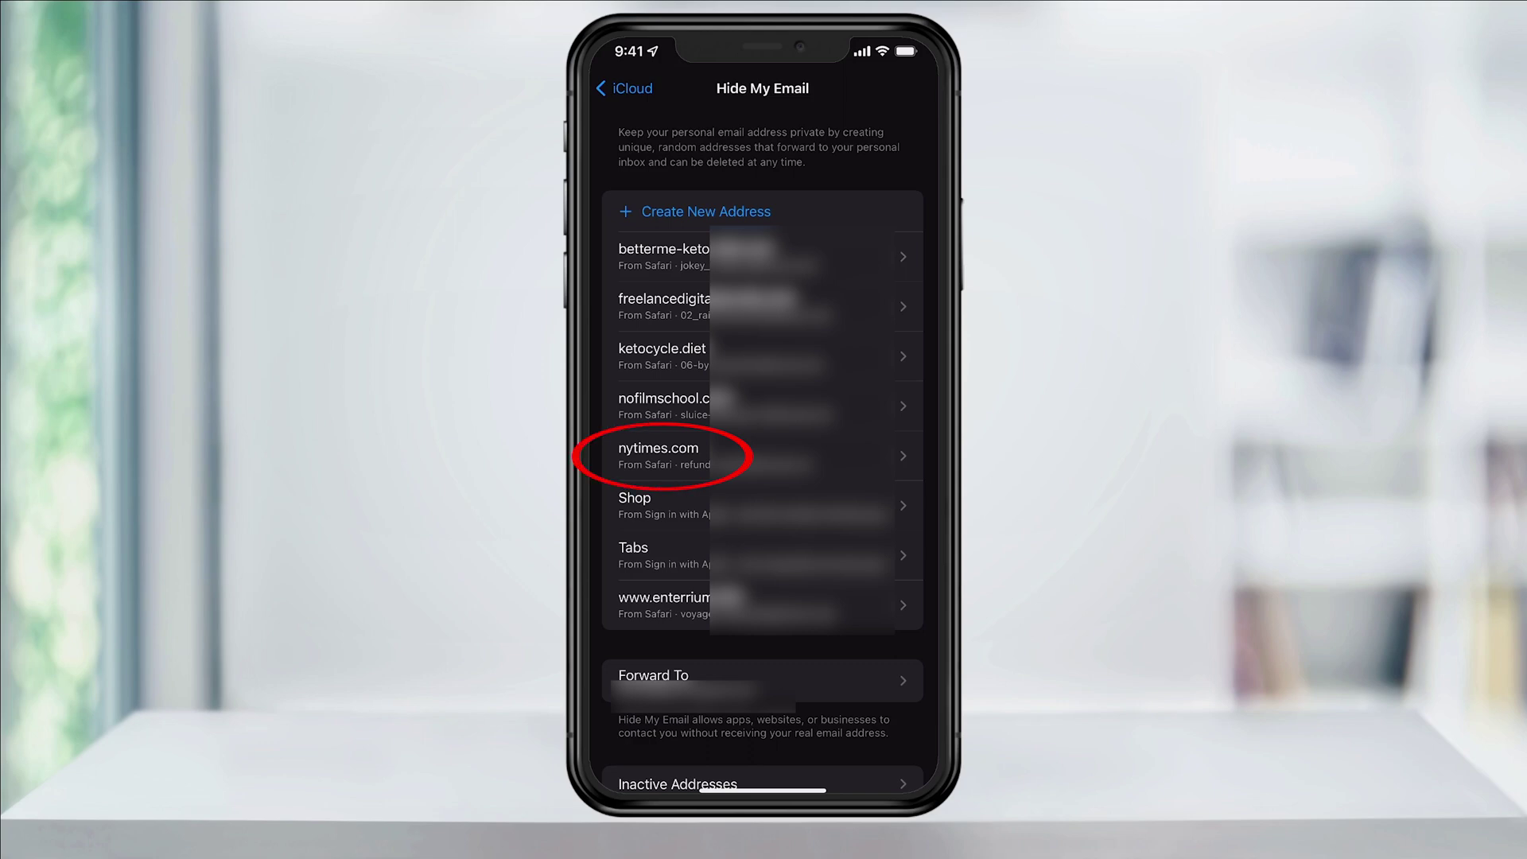
Step: Open the nytimes.com Hide My Email address details page
{"action": "left_click", "coordinate": [752, 456]}
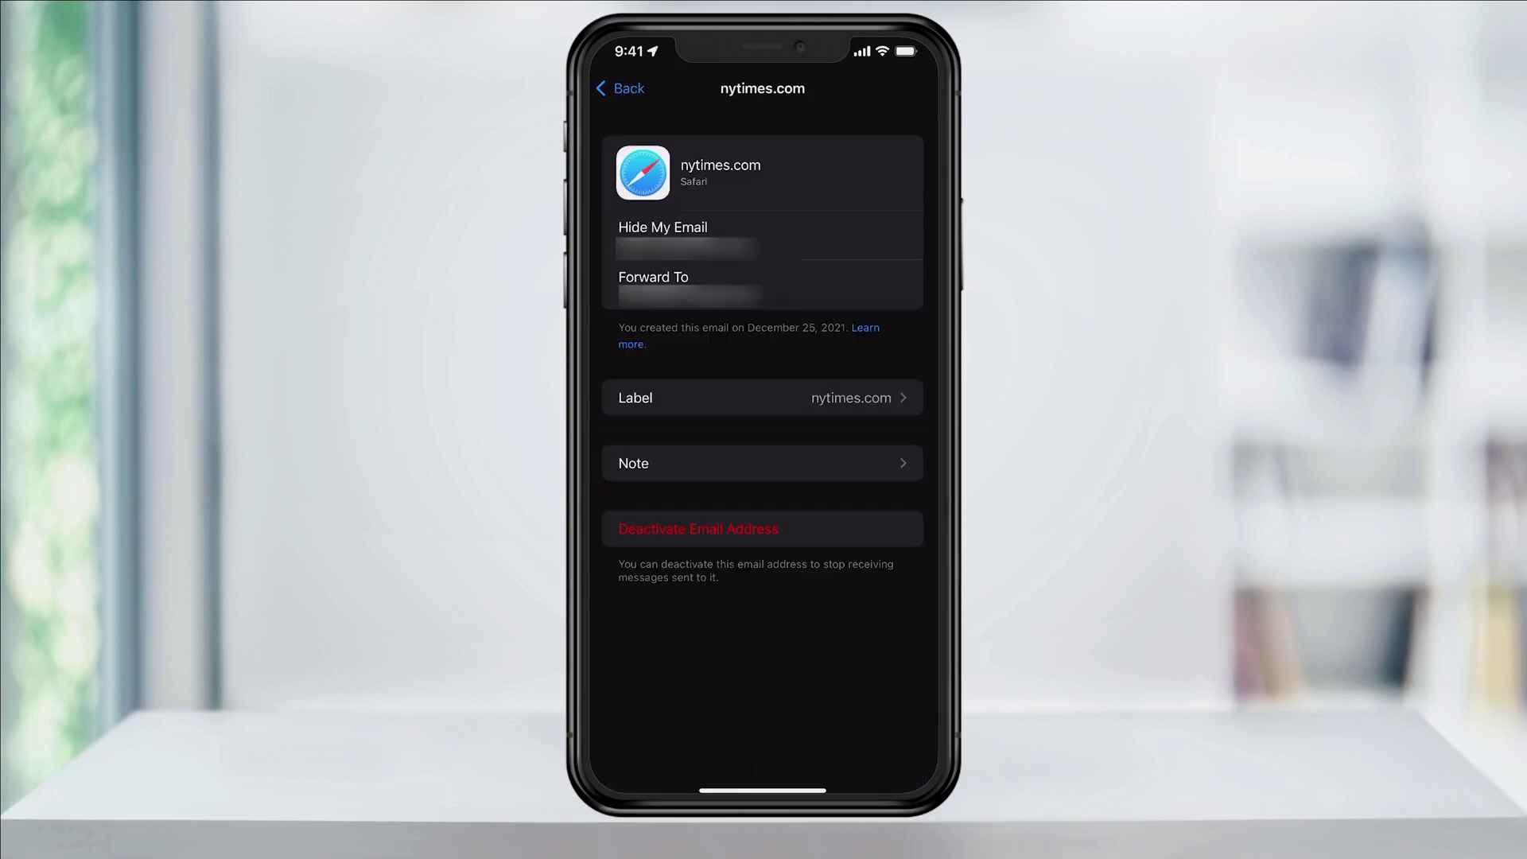